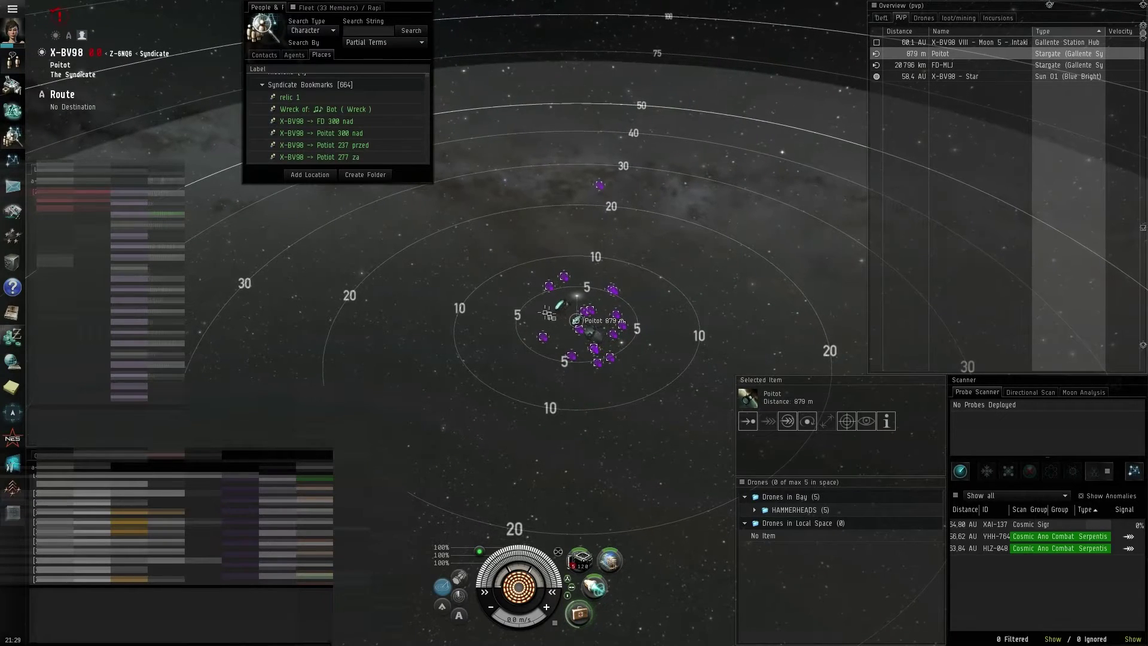
scroll(545, 313, "up", 5)
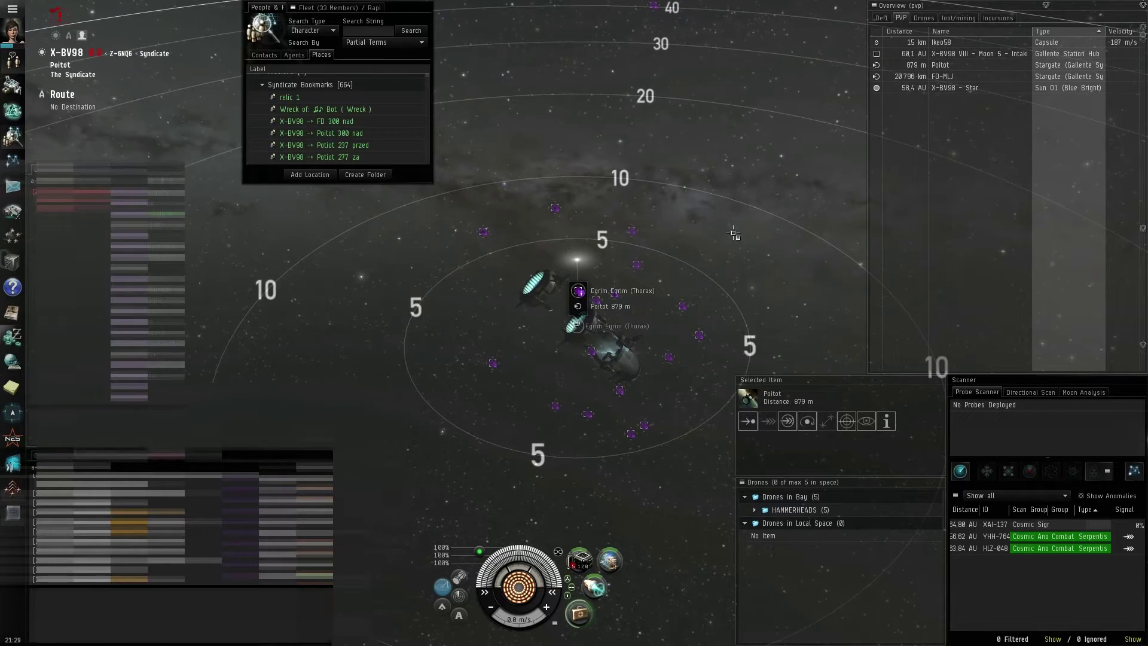
Survey the ships and stargate in Poitot, then select a hostile Redeemer.
left_click_drag(734, 233, 930, 46)
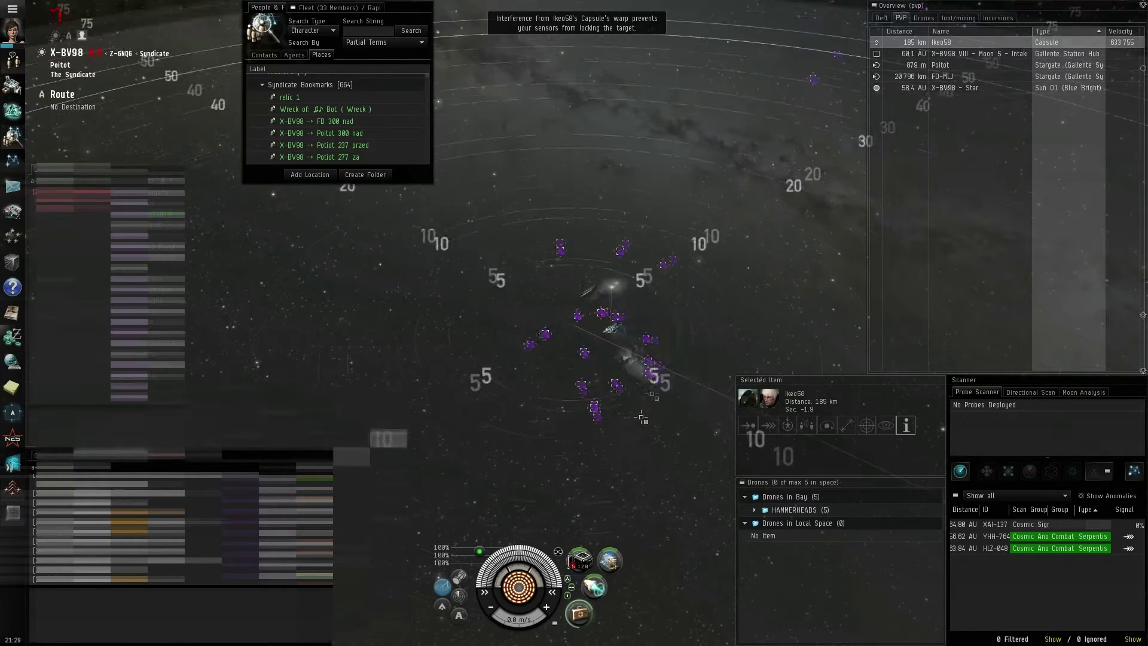
scroll(648, 339, "down", 5)
scroll(622, 434, "up", 2)
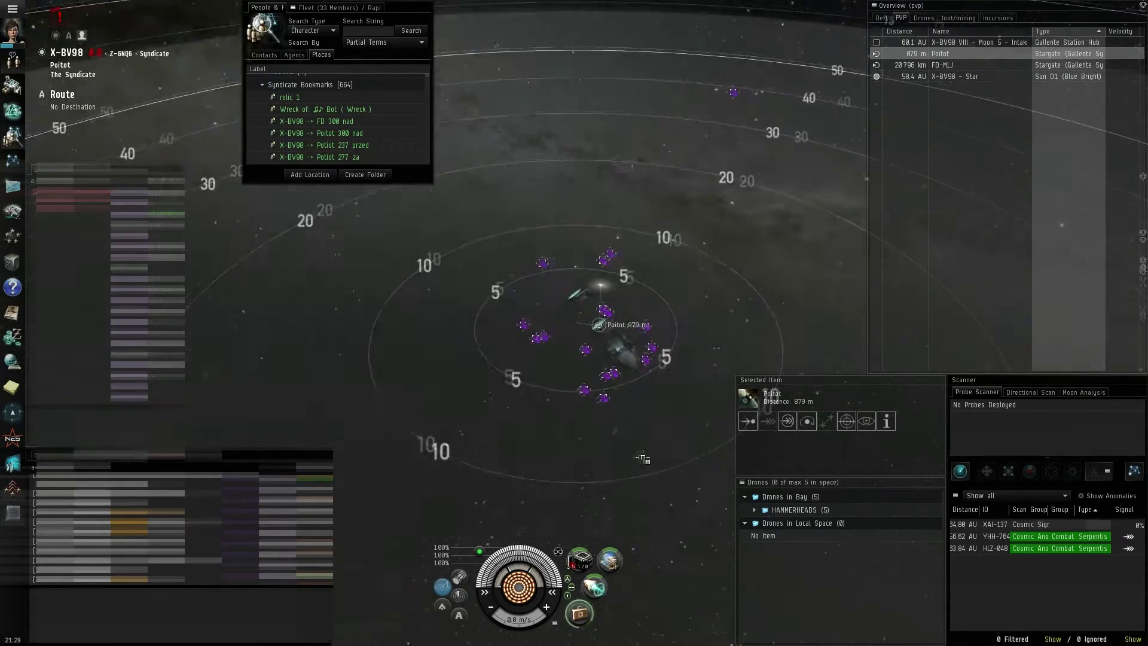
mouse_move(614, 461)
left_mouse_down()
mouse_move(678, 522)
mouse_move(665, 521)
left_mouse_up()
scroll(645, 484, "up", 3)
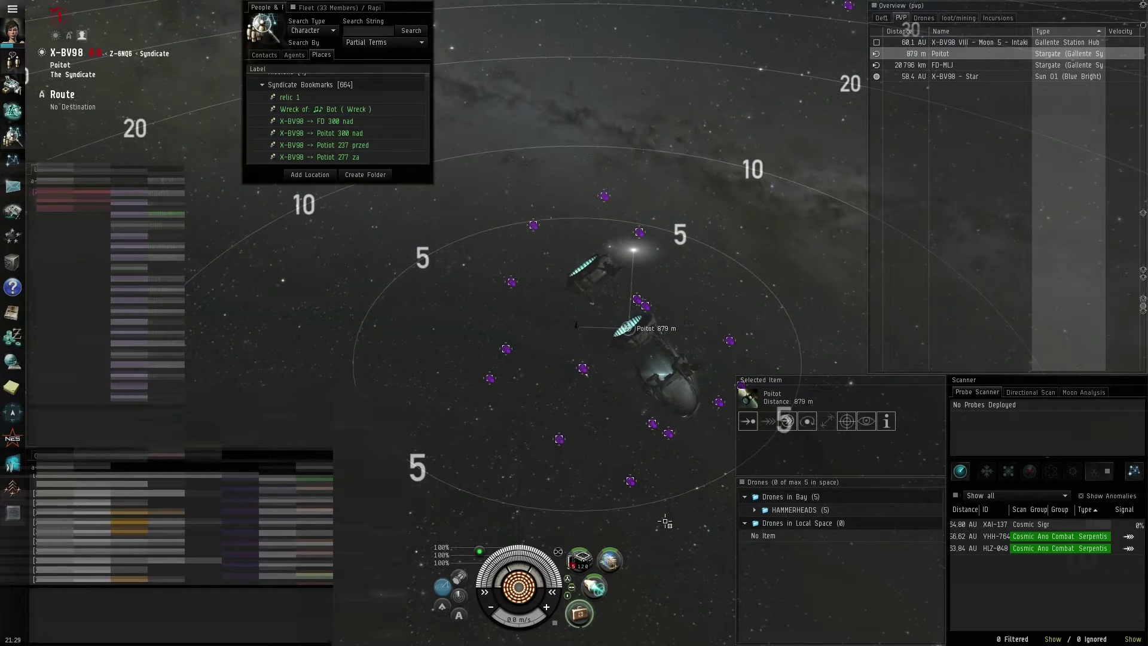
left_click_drag(665, 521, 701, 532)
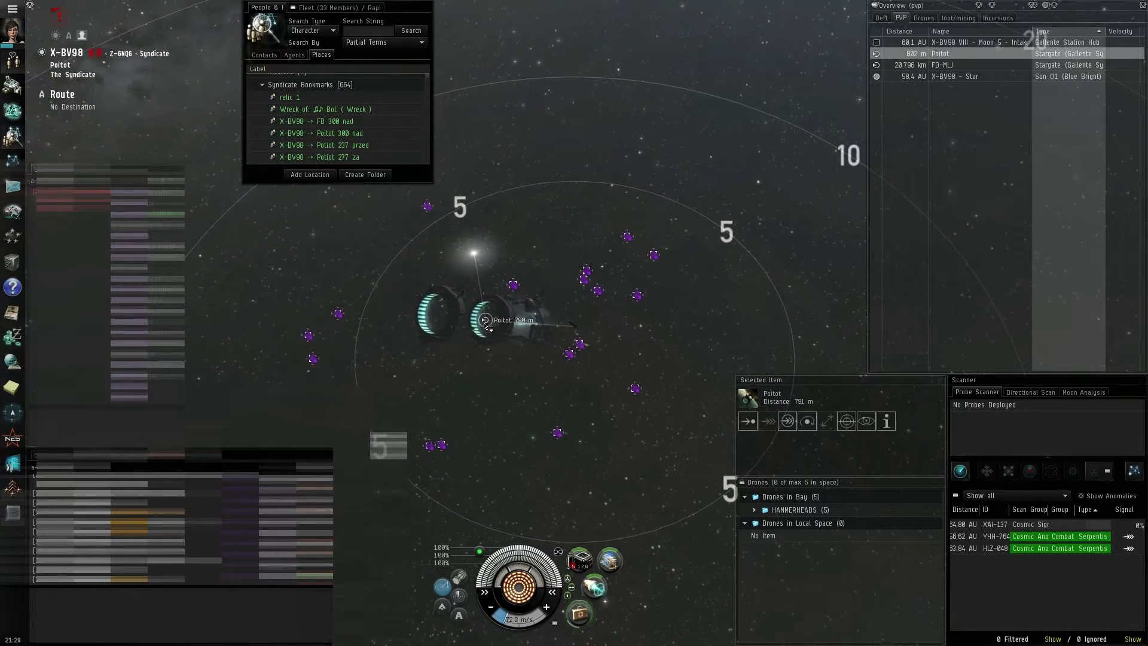
scroll(606, 377, "up", 10)
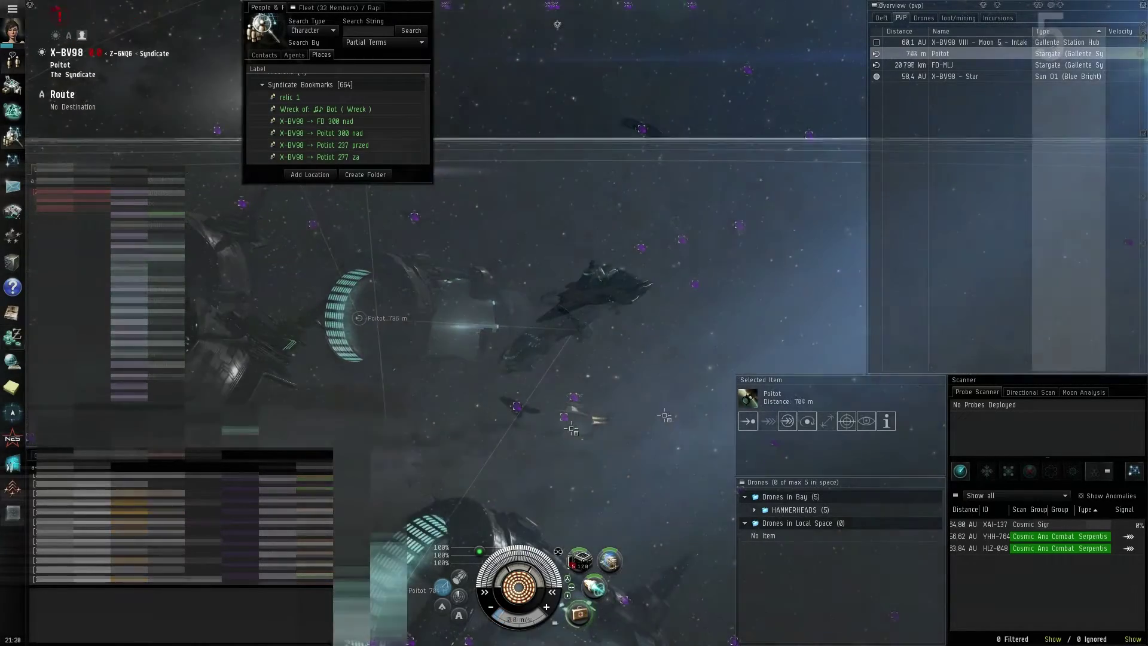
mouse_move(571, 429)
left_mouse_down()
mouse_move(527, 419)
mouse_move(538, 413)
left_mouse_up()
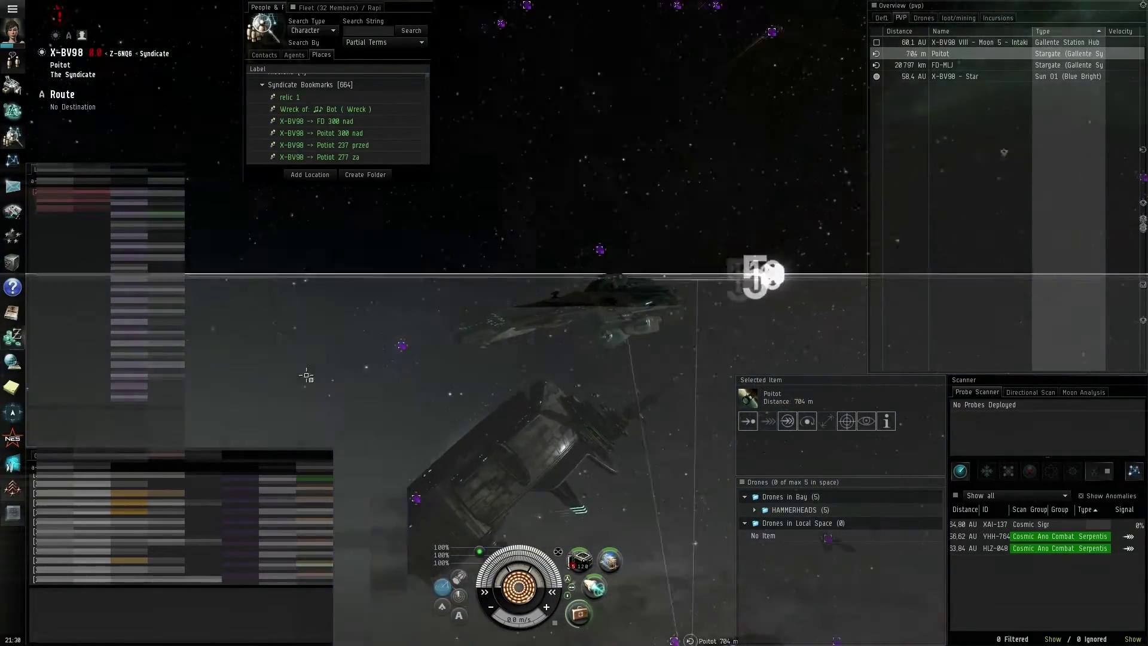
left_click_drag(538, 412, 409, 453)
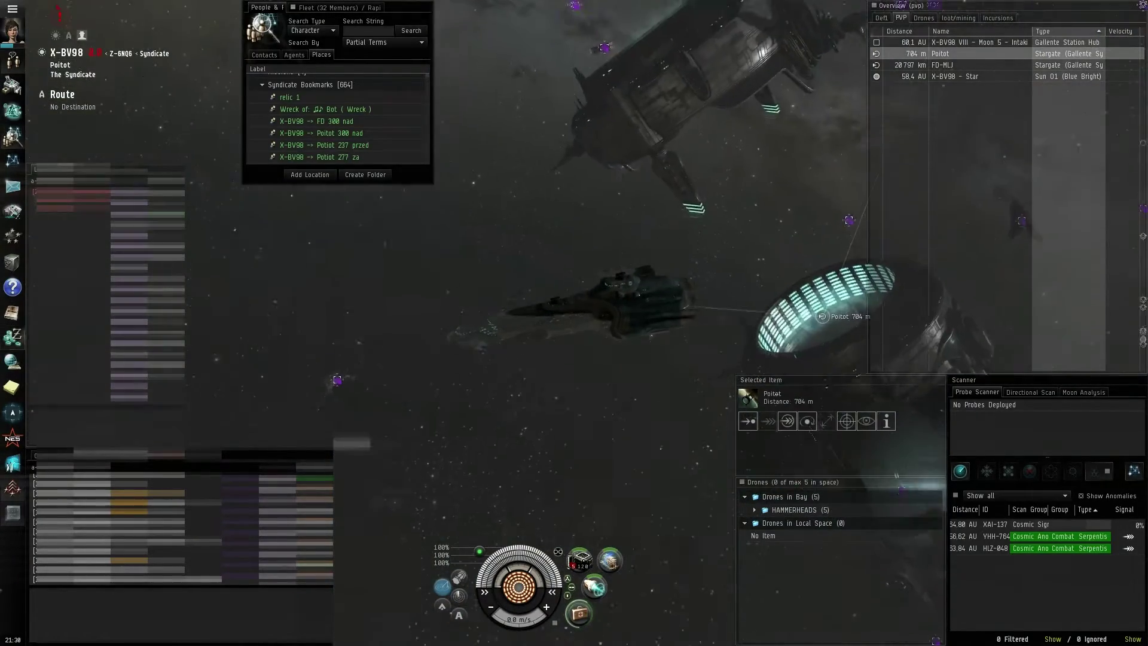
scroll(410, 453, "down", 8)
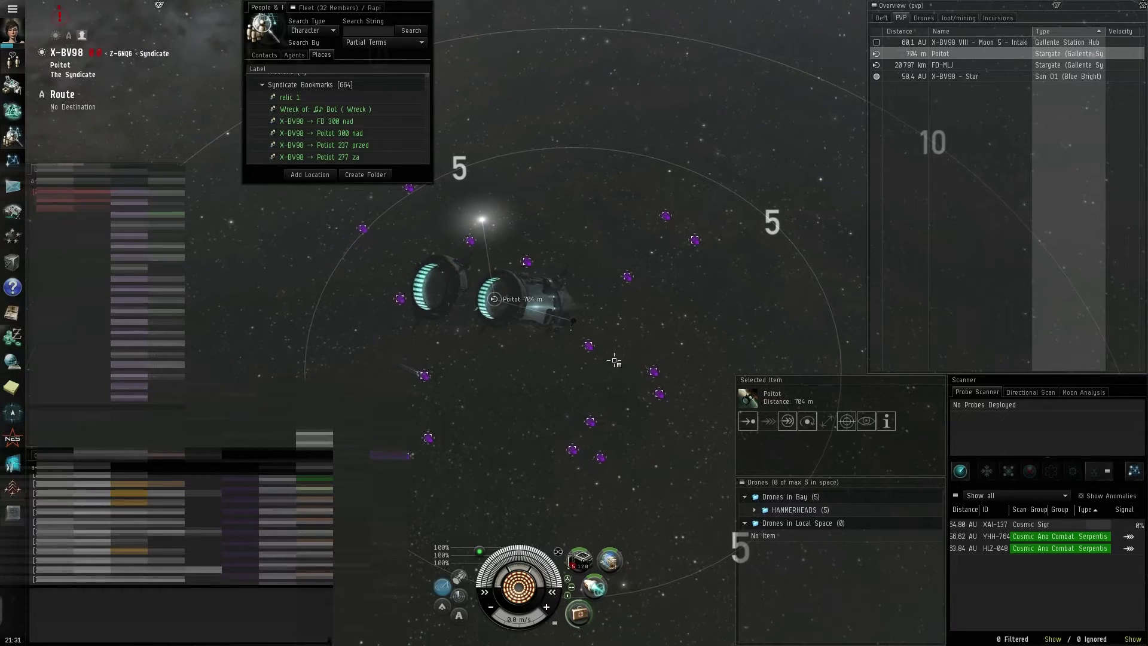
scroll(627, 372, "up", 3)
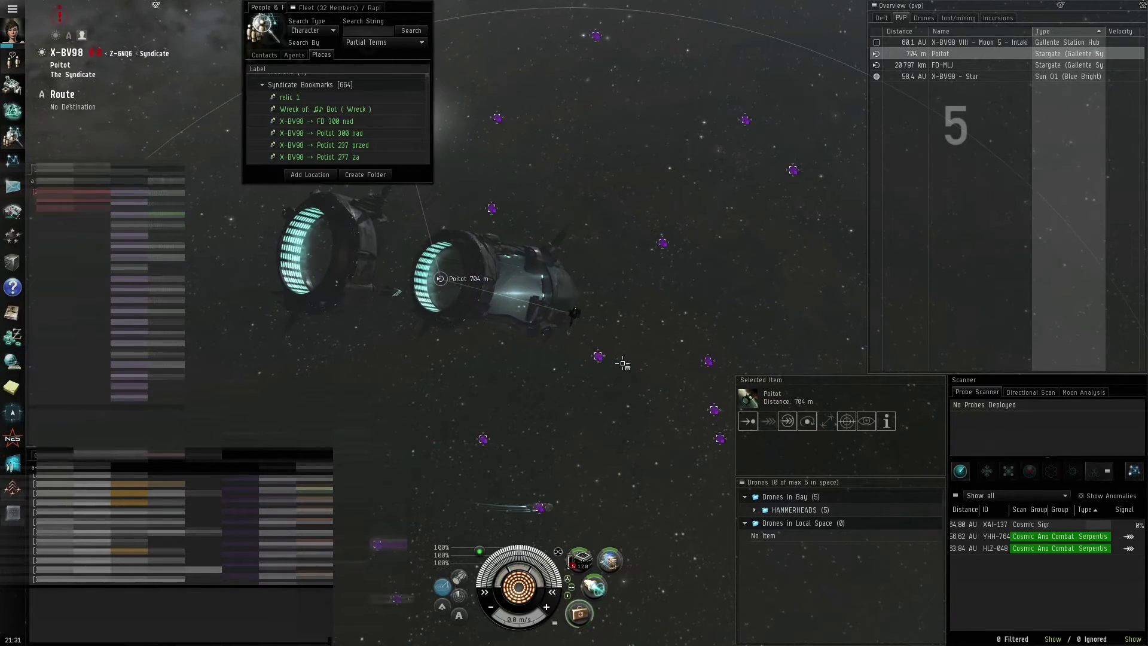
left_click_drag(652, 351, 632, 324)
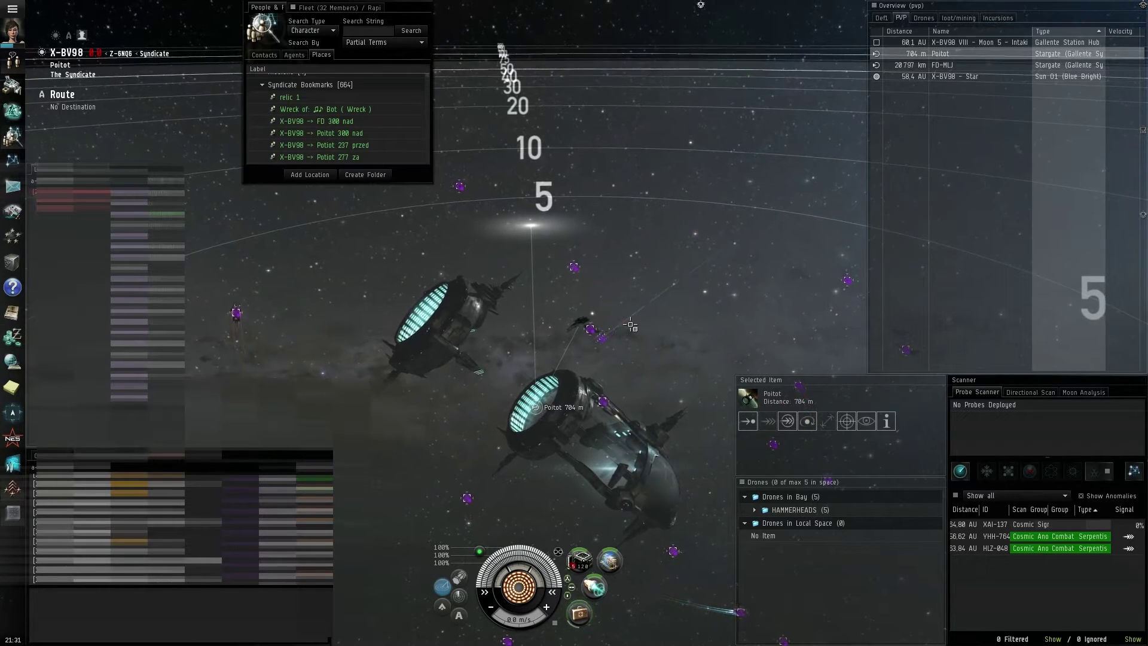
scroll(638, 335, "up", 4)
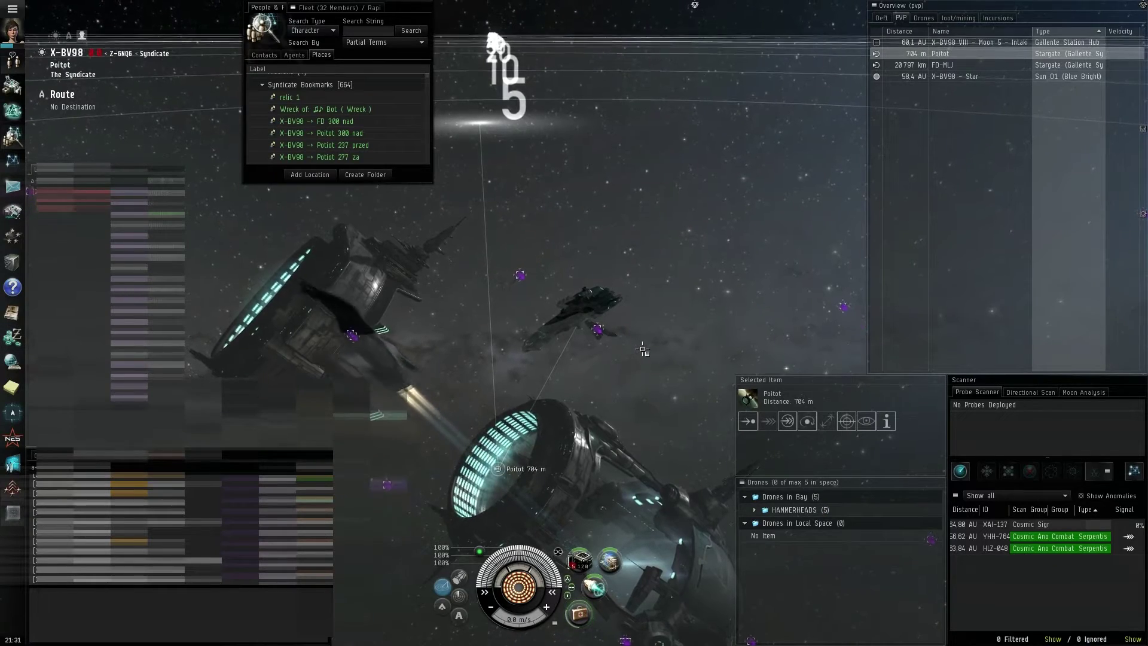
scroll(643, 350, "down", 4)
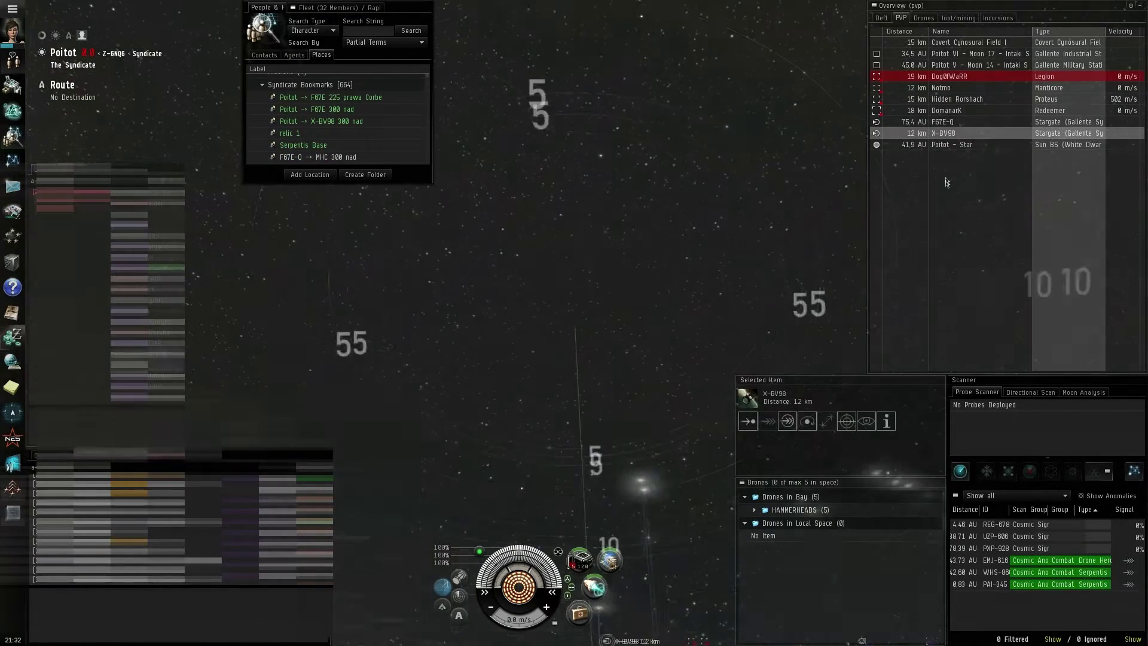
left_click(946, 110)
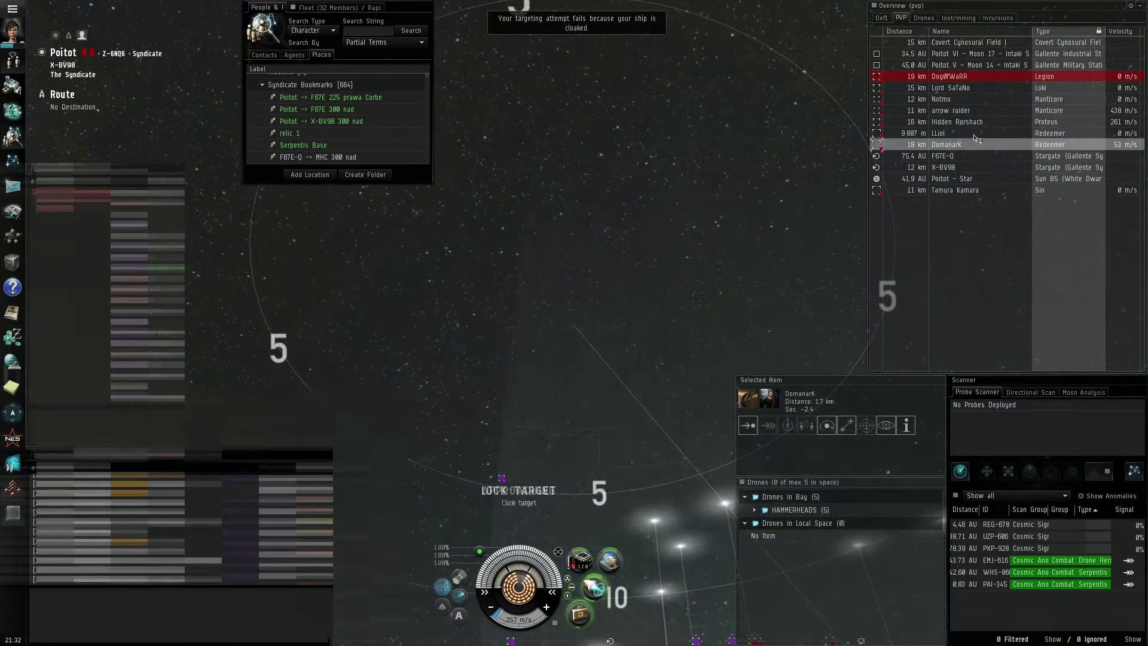
Lock the hostile Manticore and launch five Hammerhead II drones with Shift+F.
left_click(976, 133)
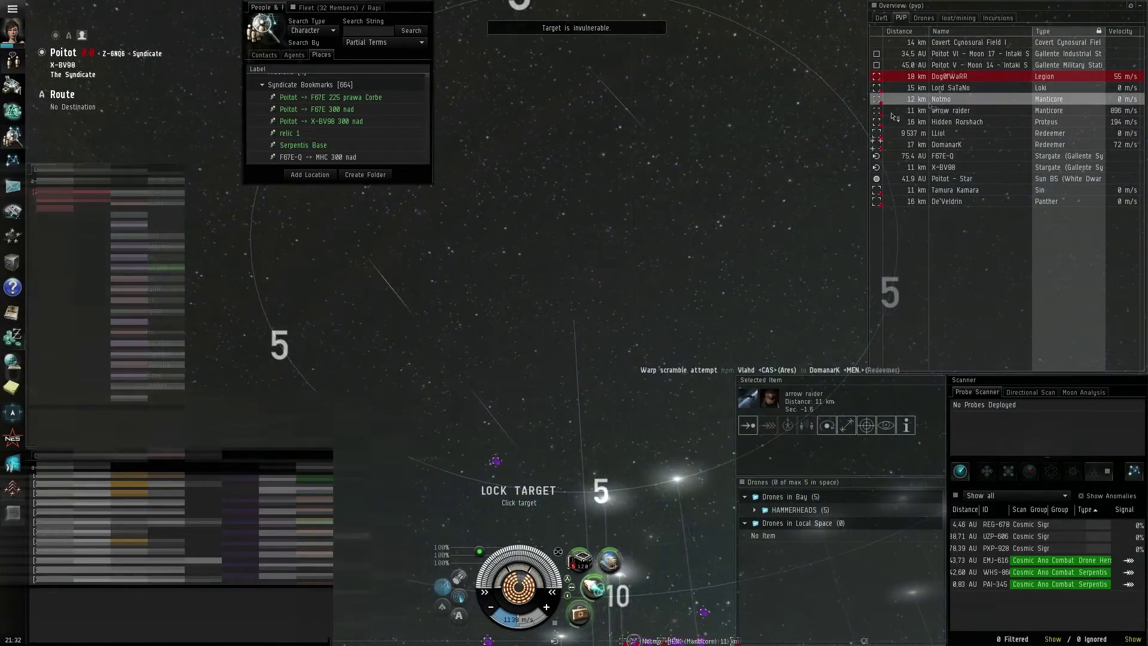
left_click(951, 99)
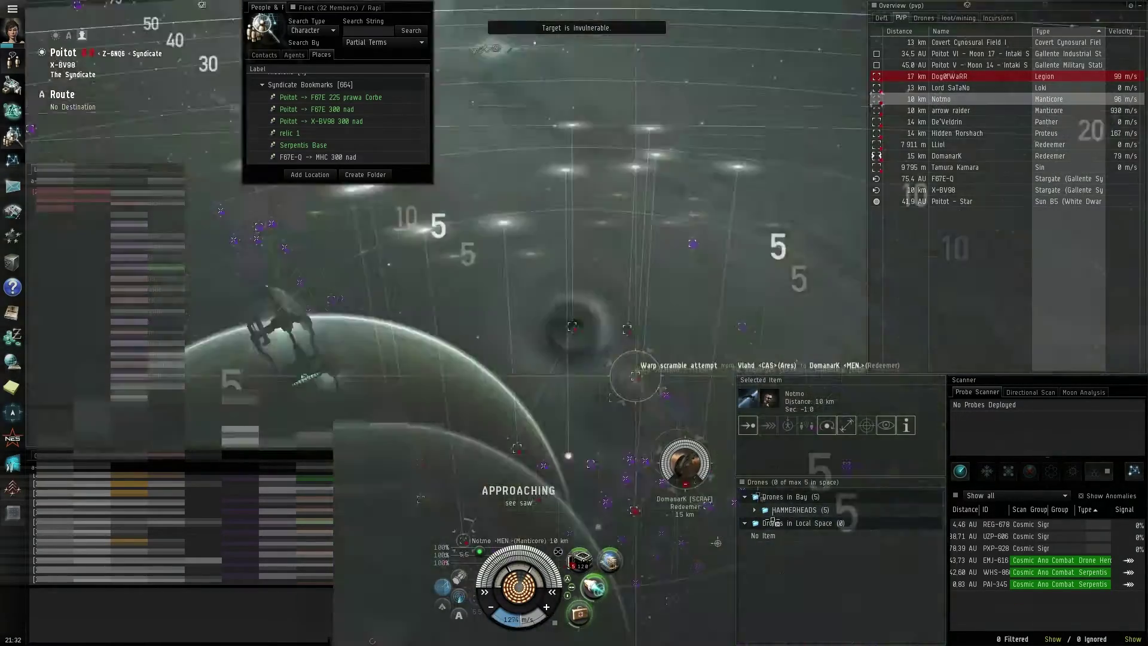
key("shift+f")
left_click(946, 156)
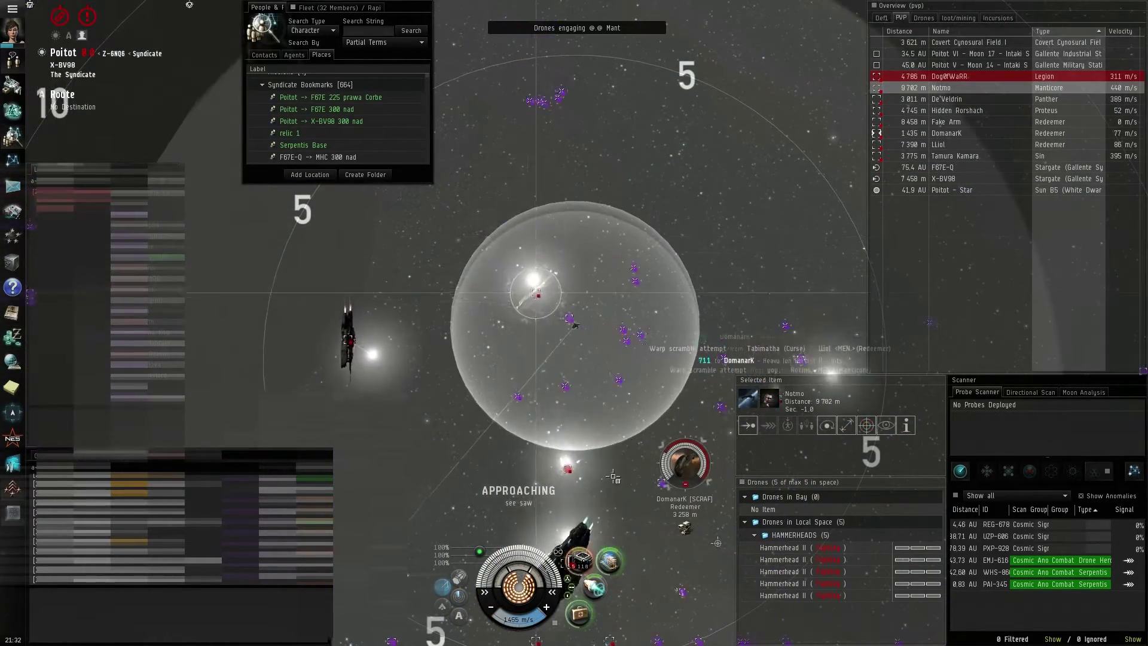
left_click(950, 99)
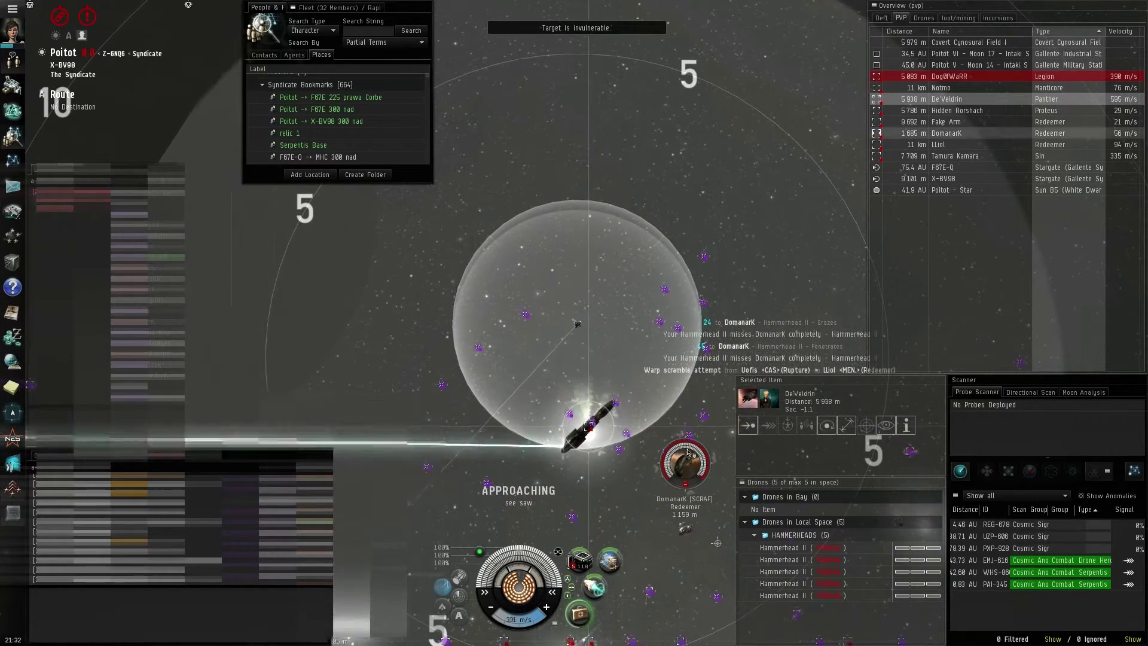
Target the nearest Redeemer until it dies, then open its wreck's cargo.
left_click(946, 133)
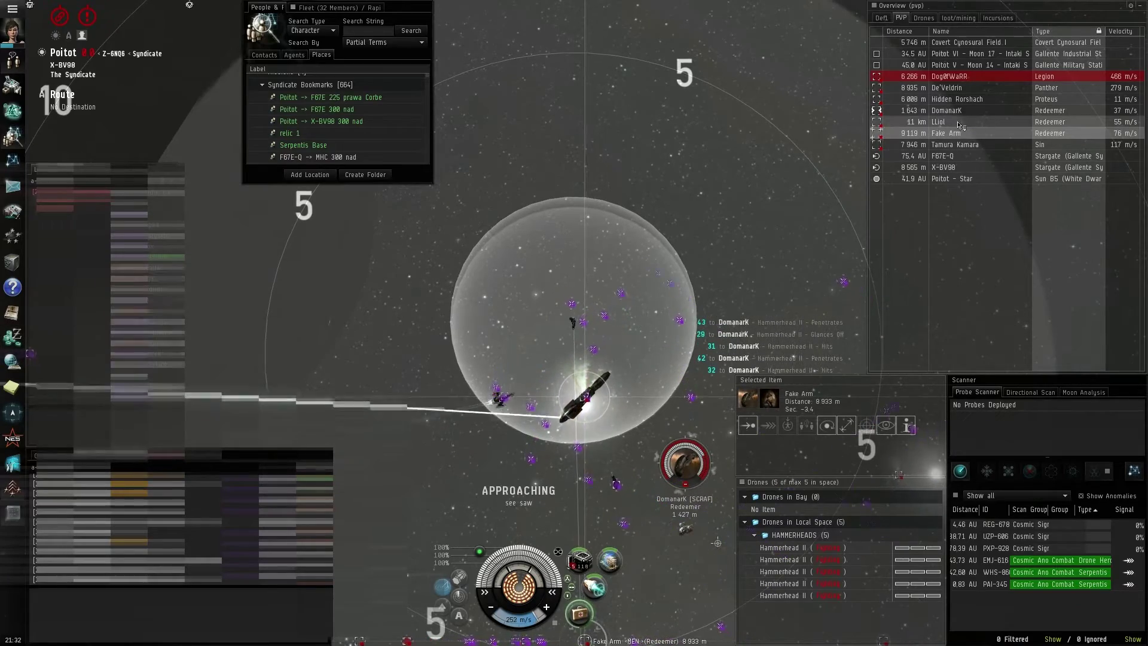
left_click(953, 131, "ctrl")
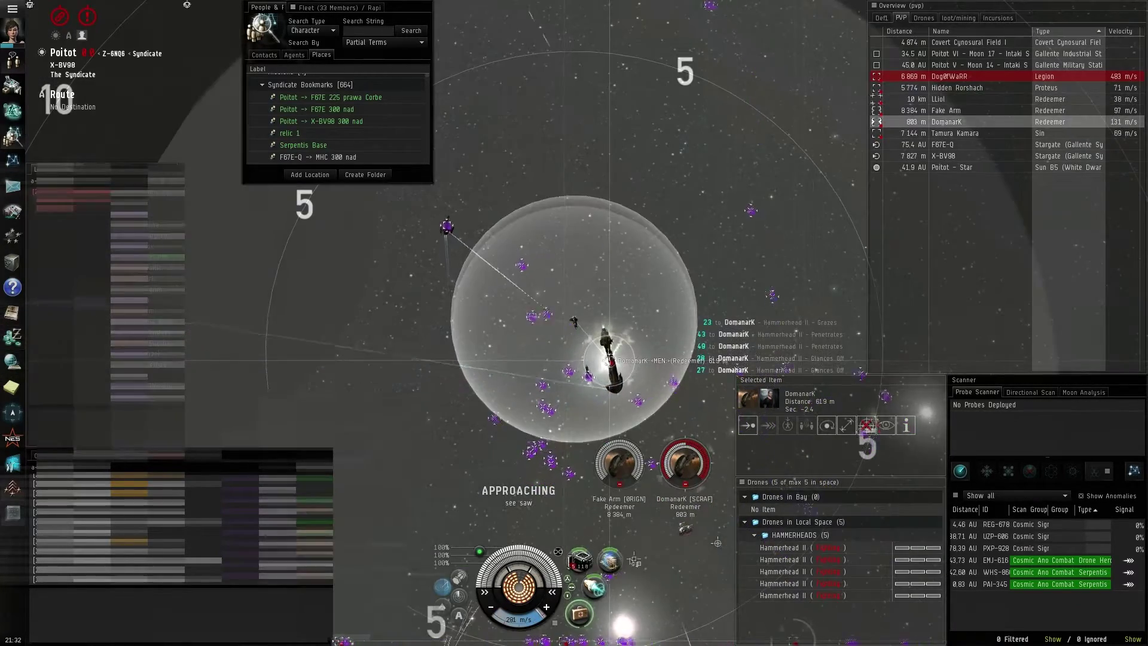
mouse_move(446, 235)
left_mouse_down()
mouse_move(619, 242)
mouse_move(538, 296)
left_mouse_up()
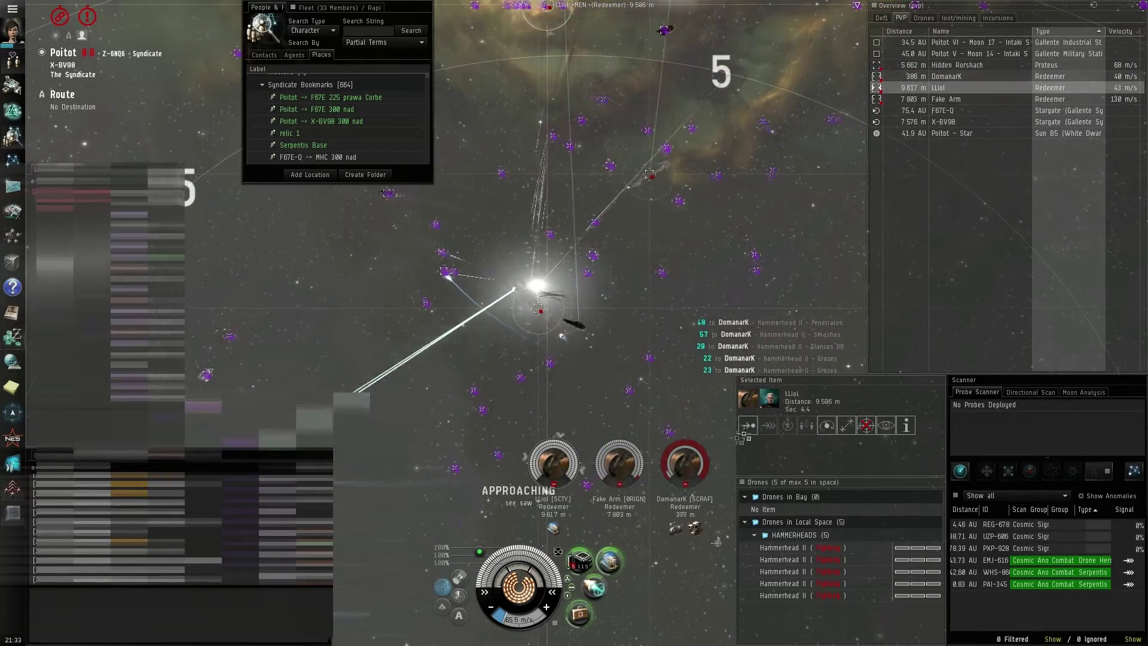
left_click(946, 75)
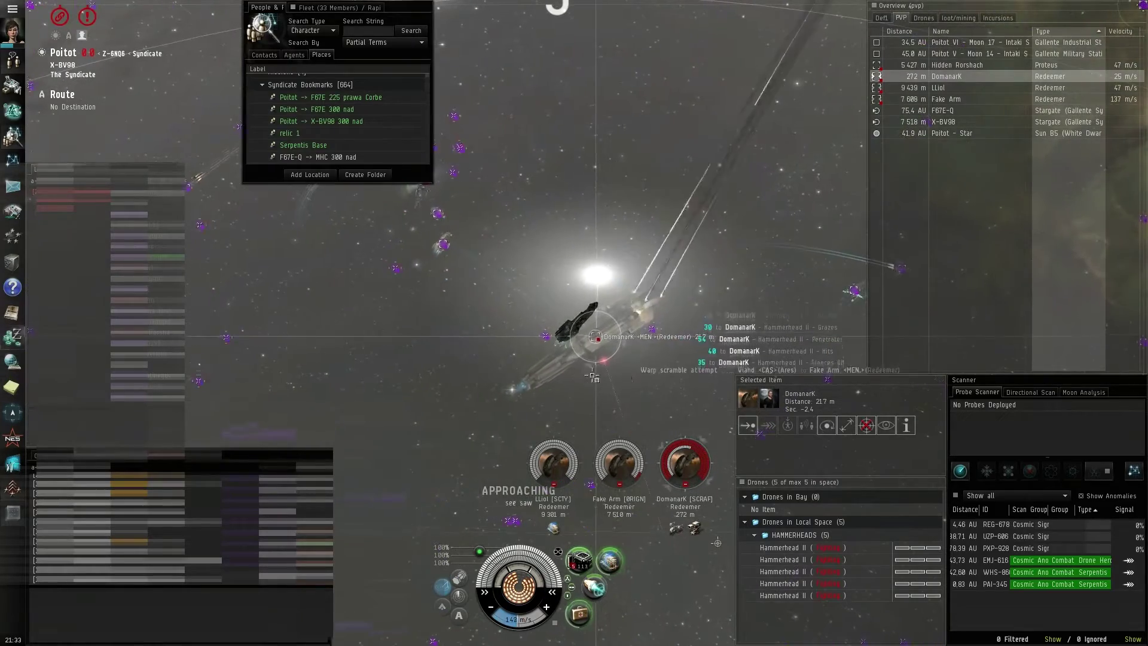
left_click_drag(654, 395, 625, 397)
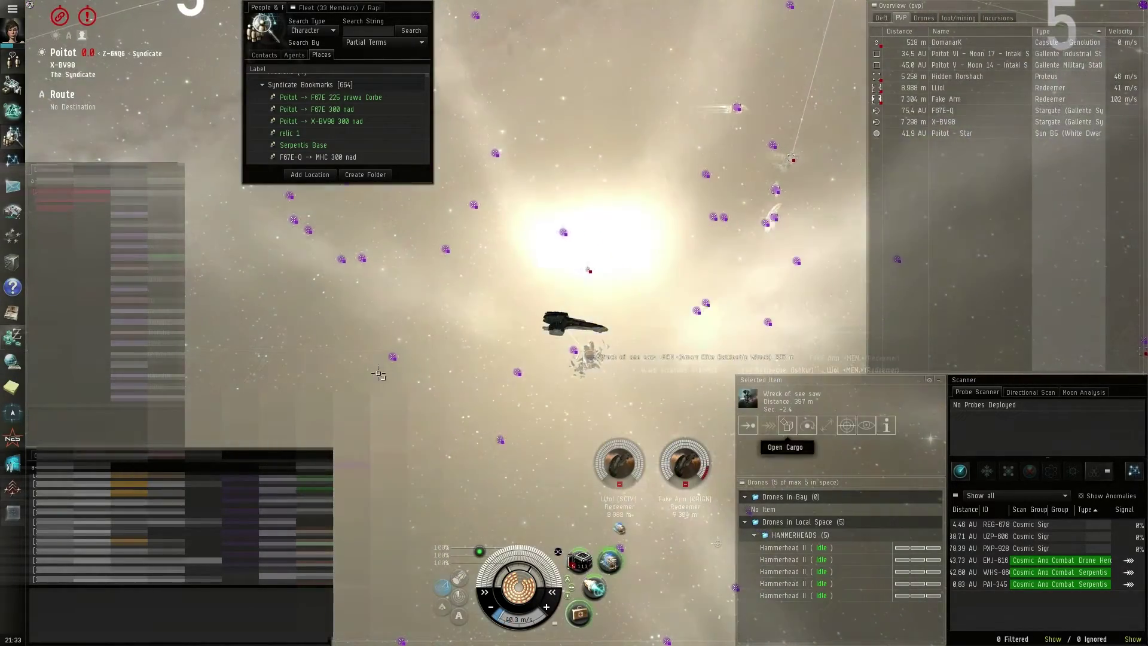
left_click(789, 425)
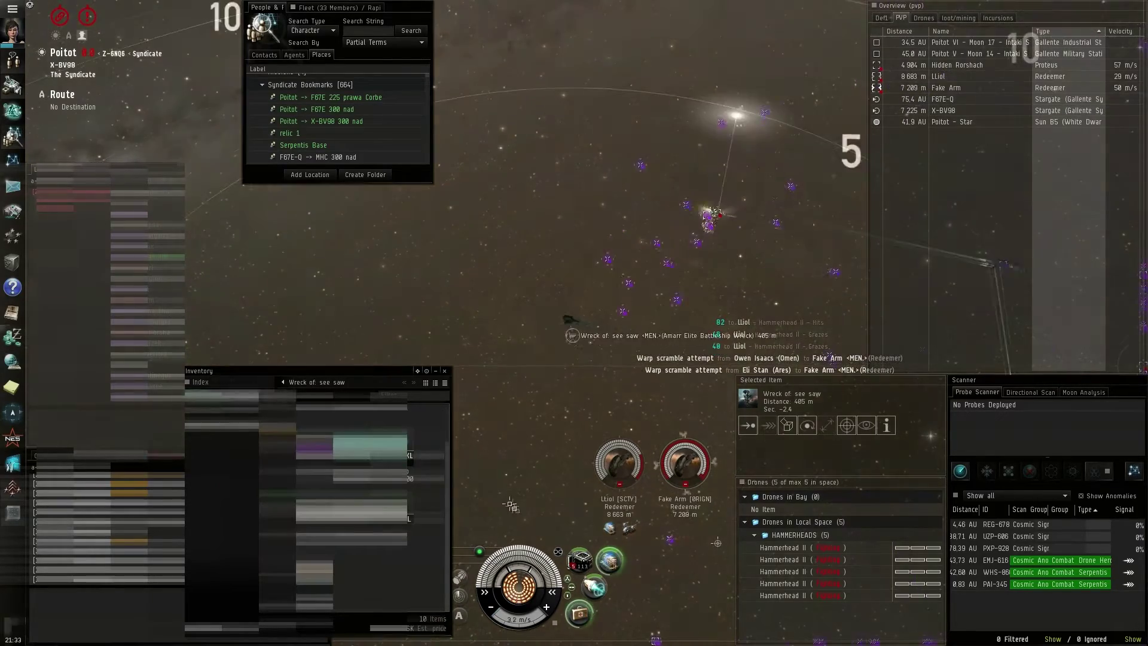
Target the next Redeemer, activate the microwarpdrive and close the wreck's cargo.
left_click(946, 87)
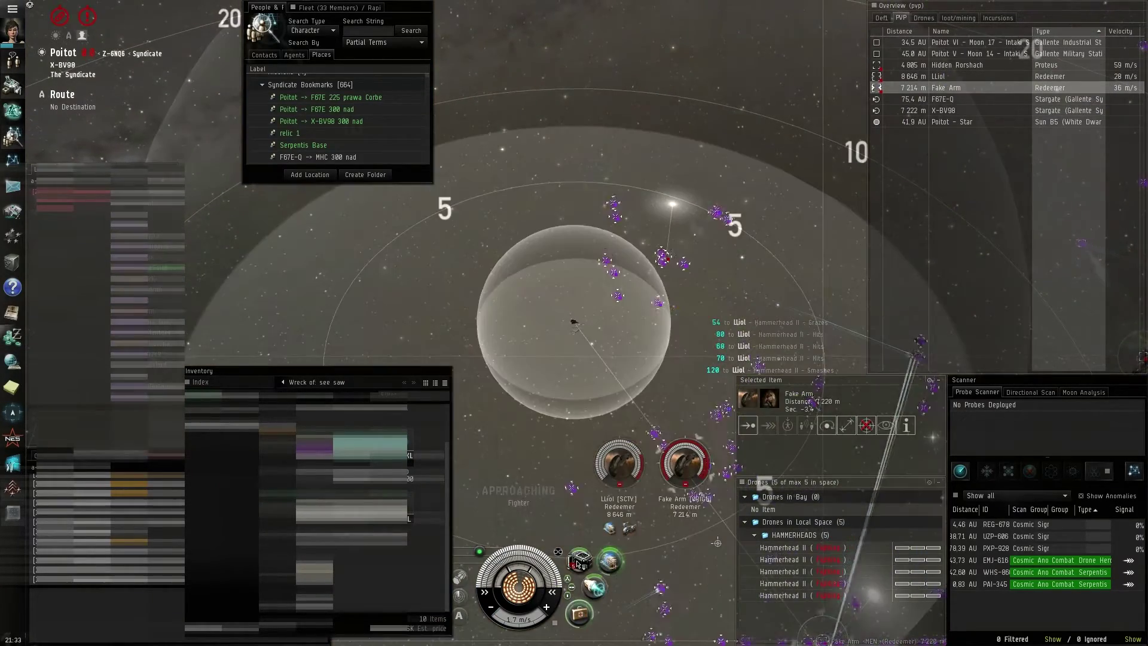
mouse_move(594, 585)
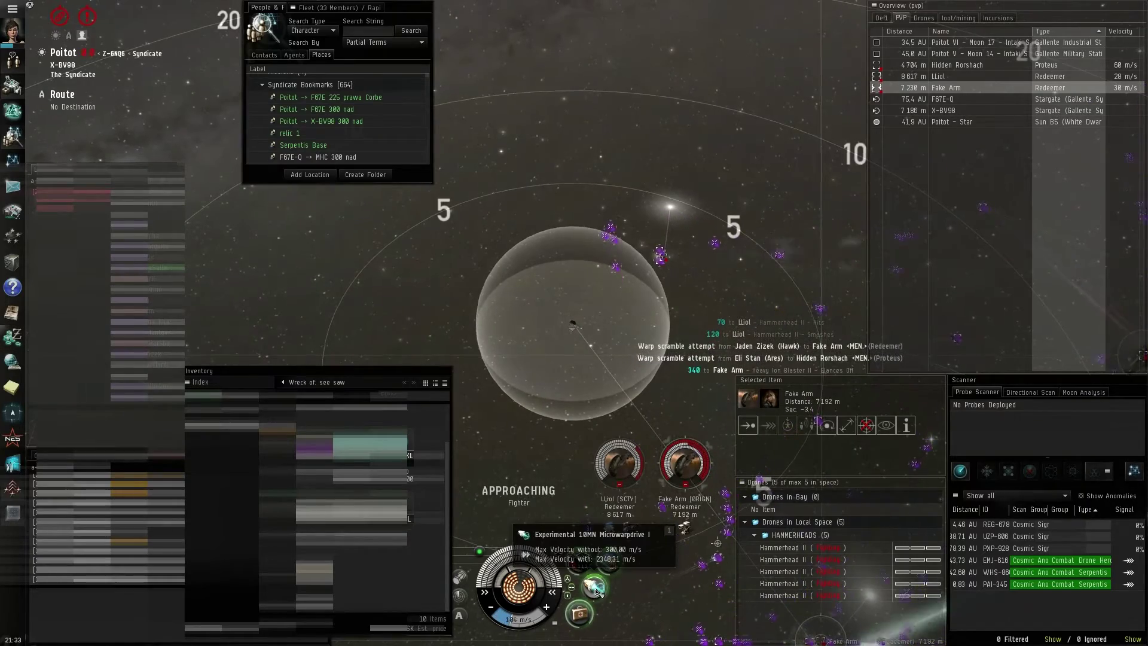
left_click(595, 589)
left_click(444, 372)
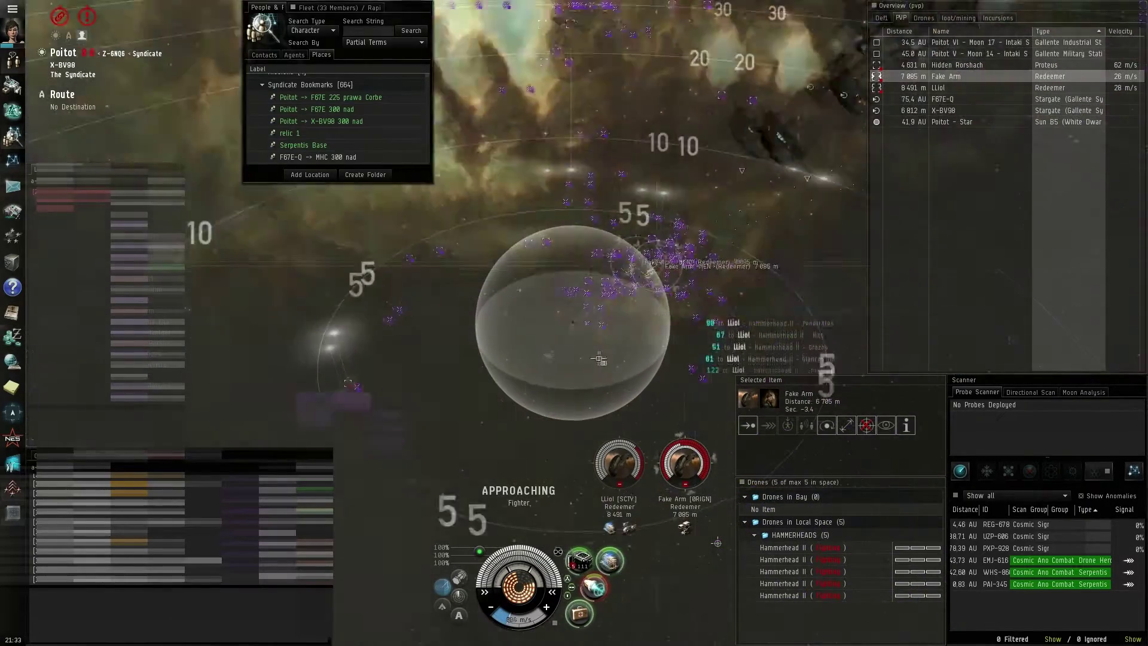
mouse_move(359, 270)
left_mouse_down()
mouse_move(601, 381)
mouse_move(550, 403)
left_mouse_up()
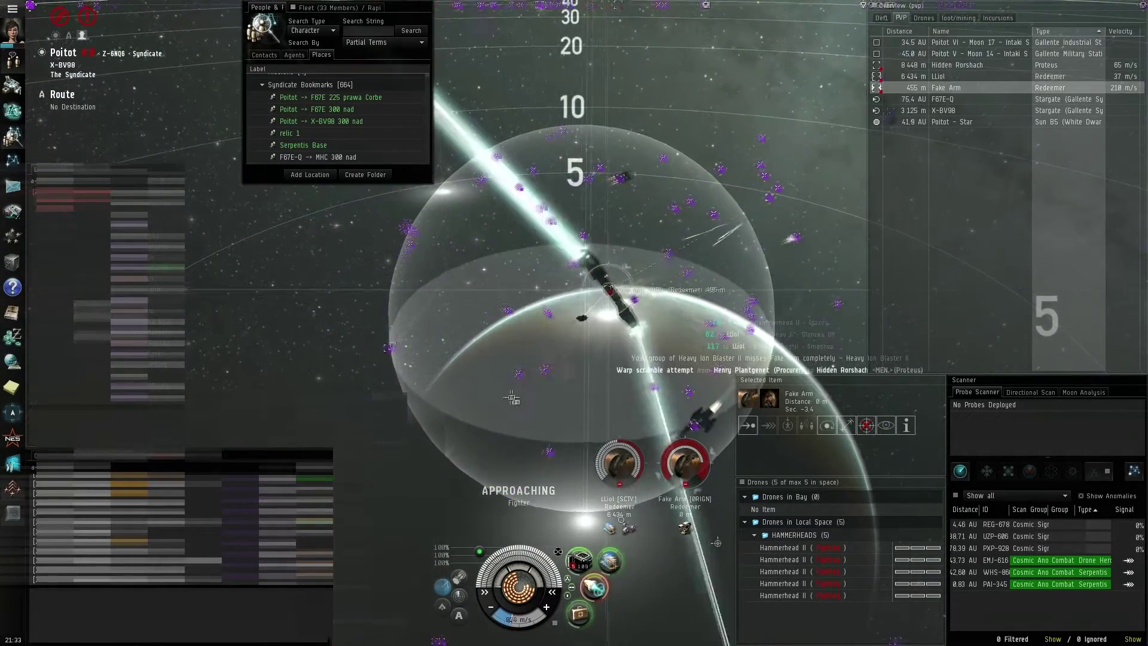
left_click_drag(550, 403, 568, 406)
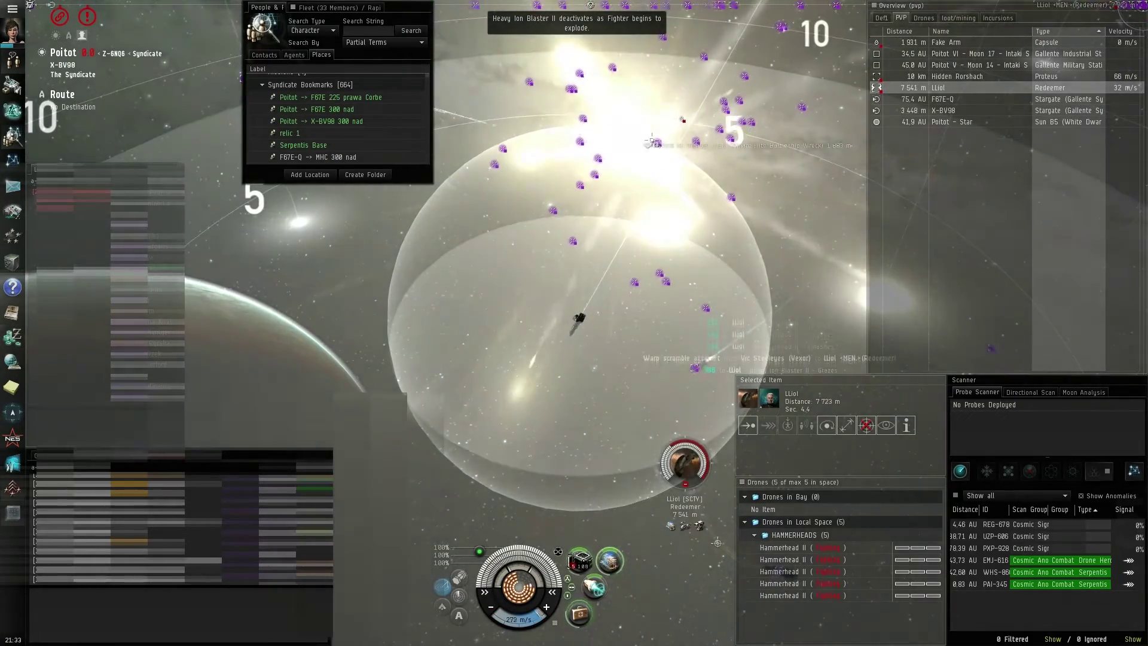
Open the Fighter wreck's cargo, drag items out, and microwarp toward the wreck.
key("alt+c")
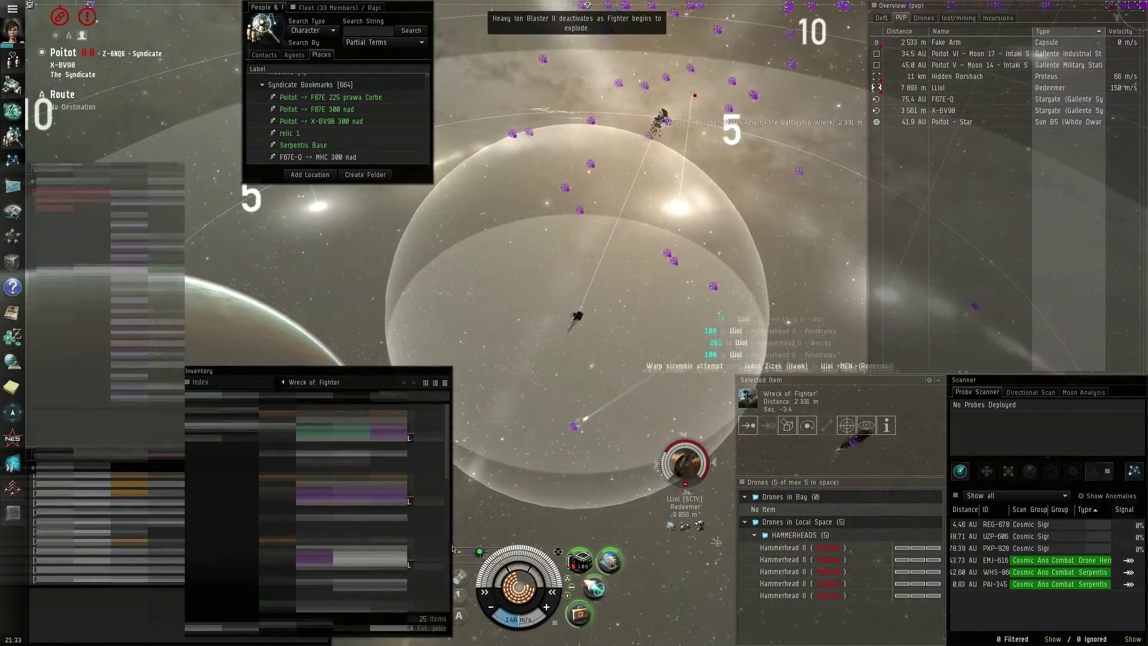
scroll(575, 324, "up", 3)
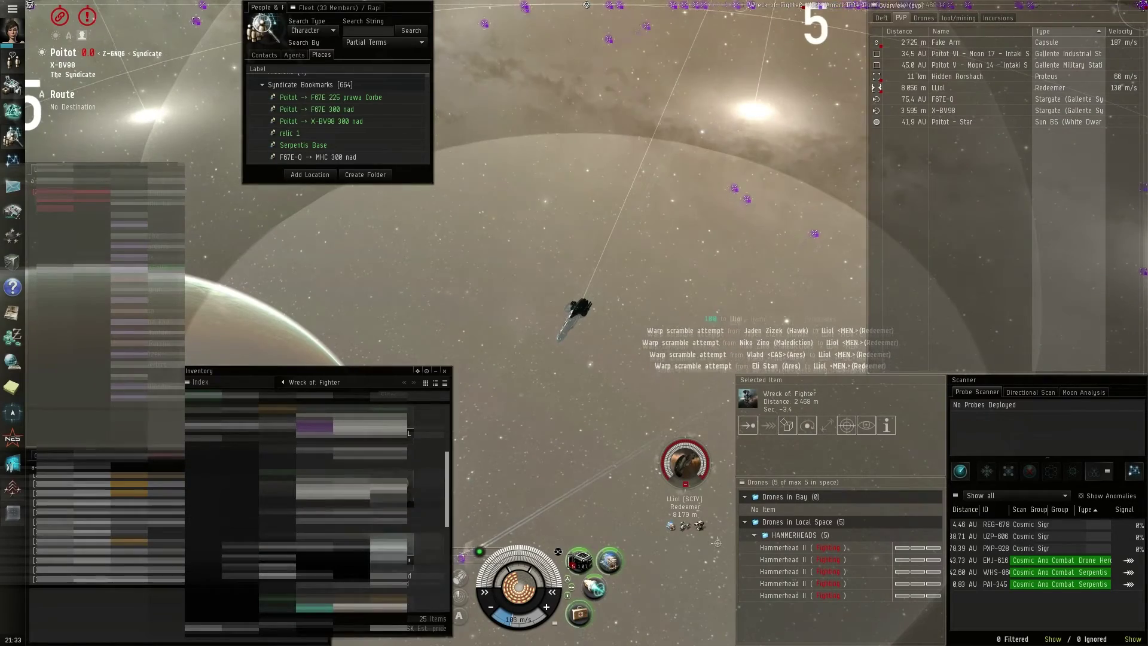
scroll(350, 494, "down", 3)
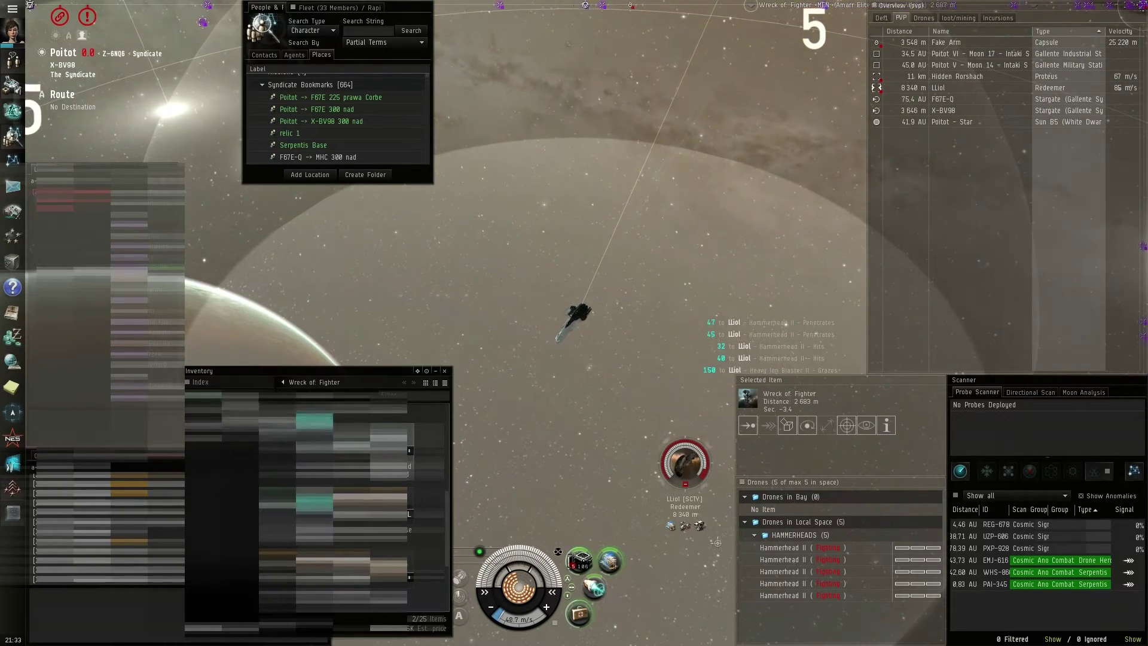
left_click_drag(350, 449, 227, 377)
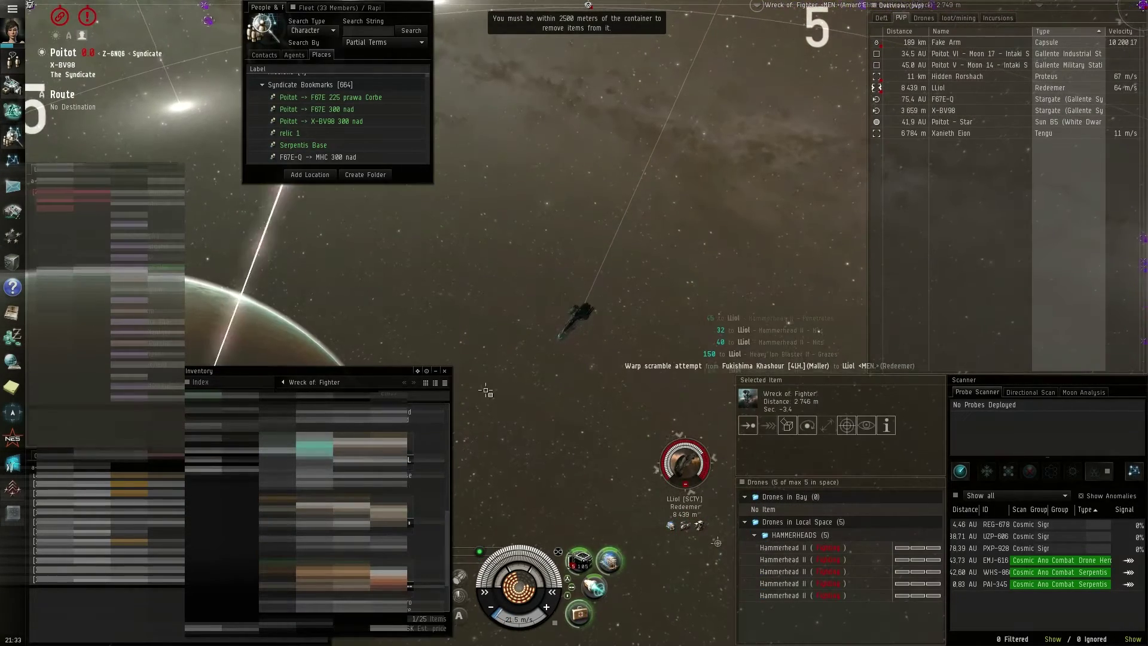
left_click(746, 426)
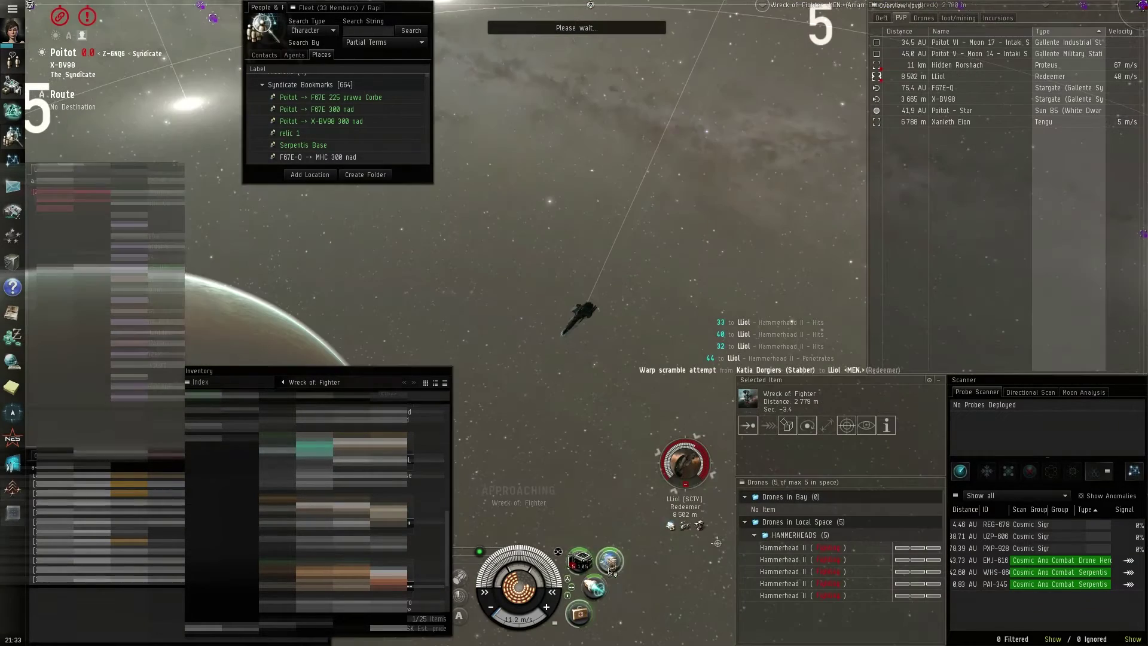
left_click(594, 588)
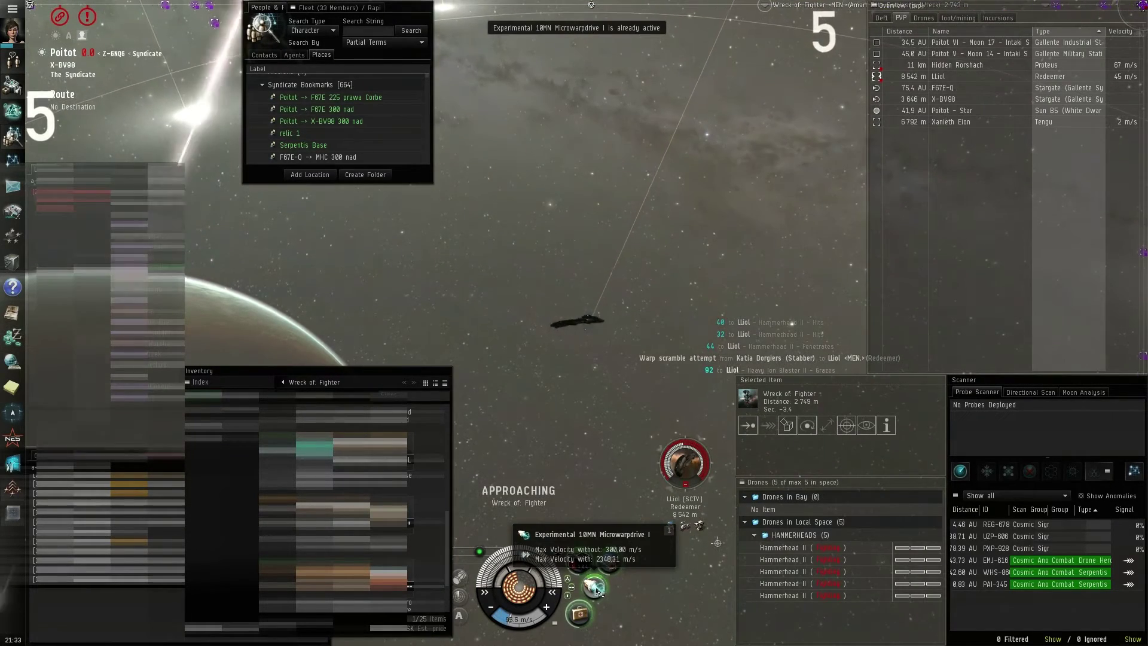
scroll(578, 423, "down", 5)
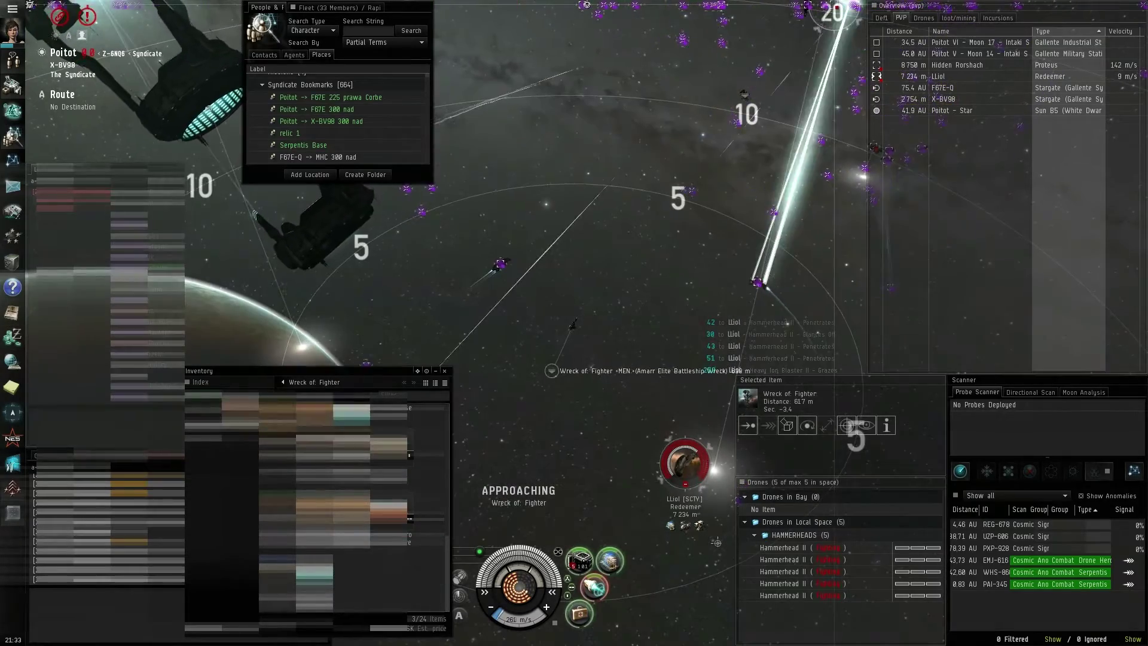
scroll(654, 466, "down", 5)
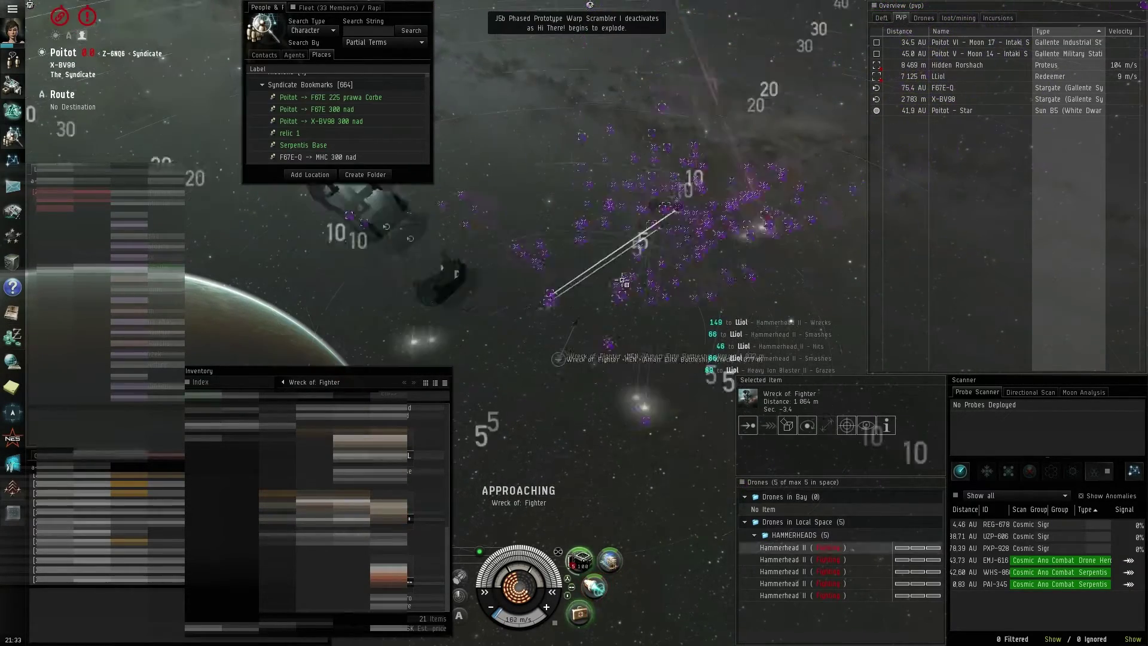
Lock and fire blasters on Hidden Rorshach's Proteus, then open its wreck's cargo.
left_click(731, 238)
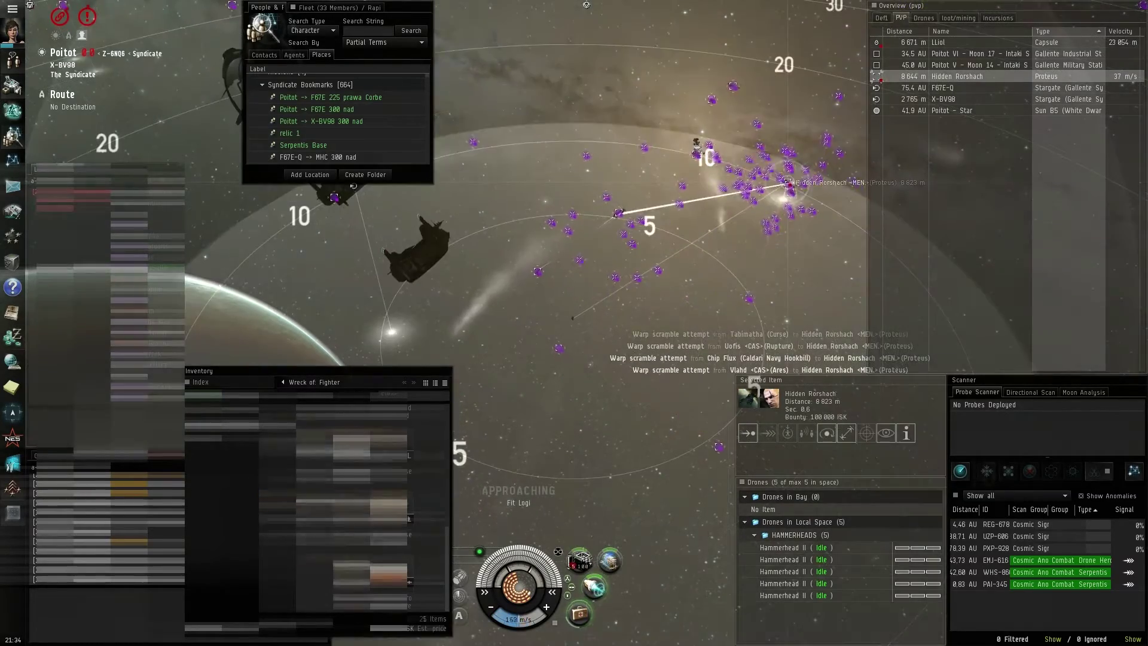
left_click(581, 563)
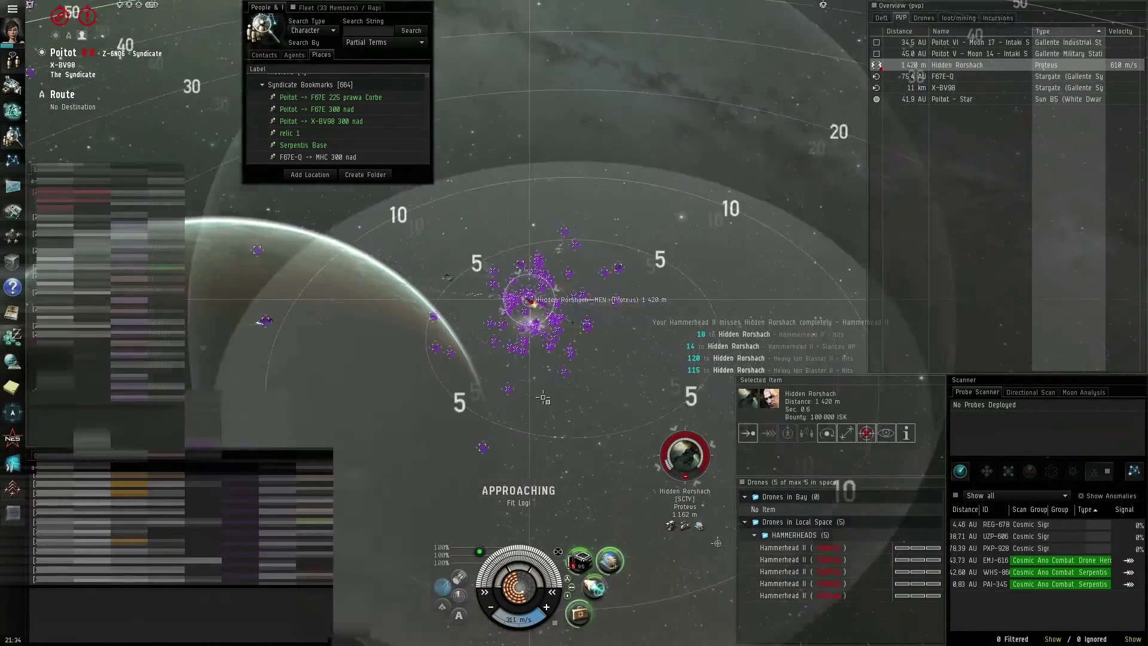
left_click_drag(544, 398, 608, 357)
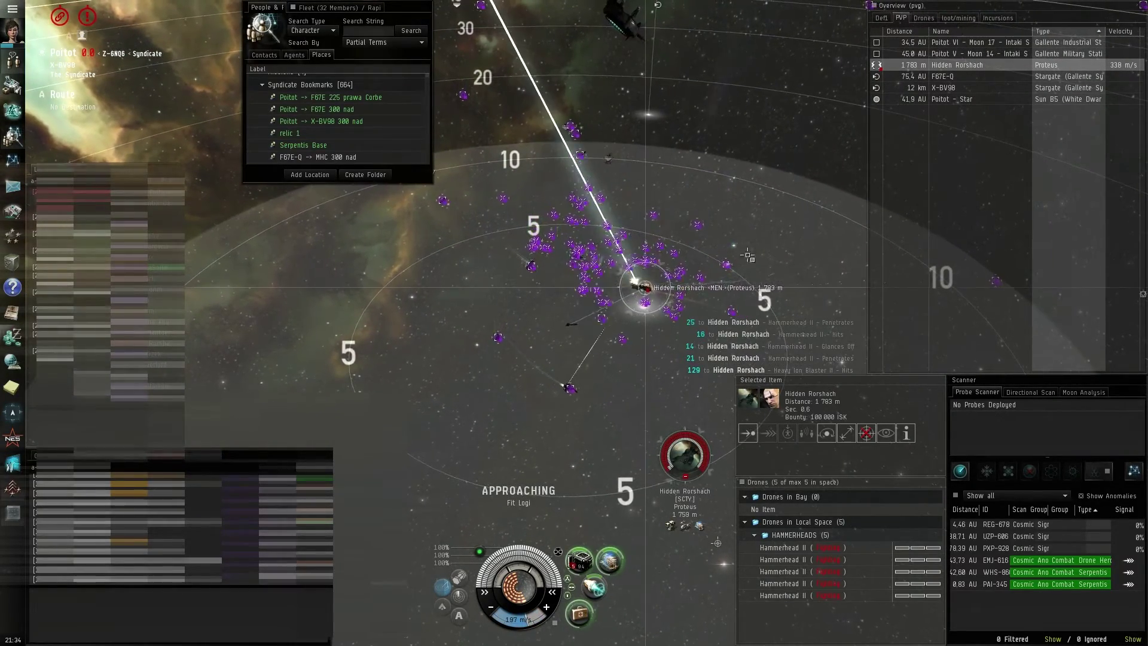
left_click_drag(811, 271, 534, 531)
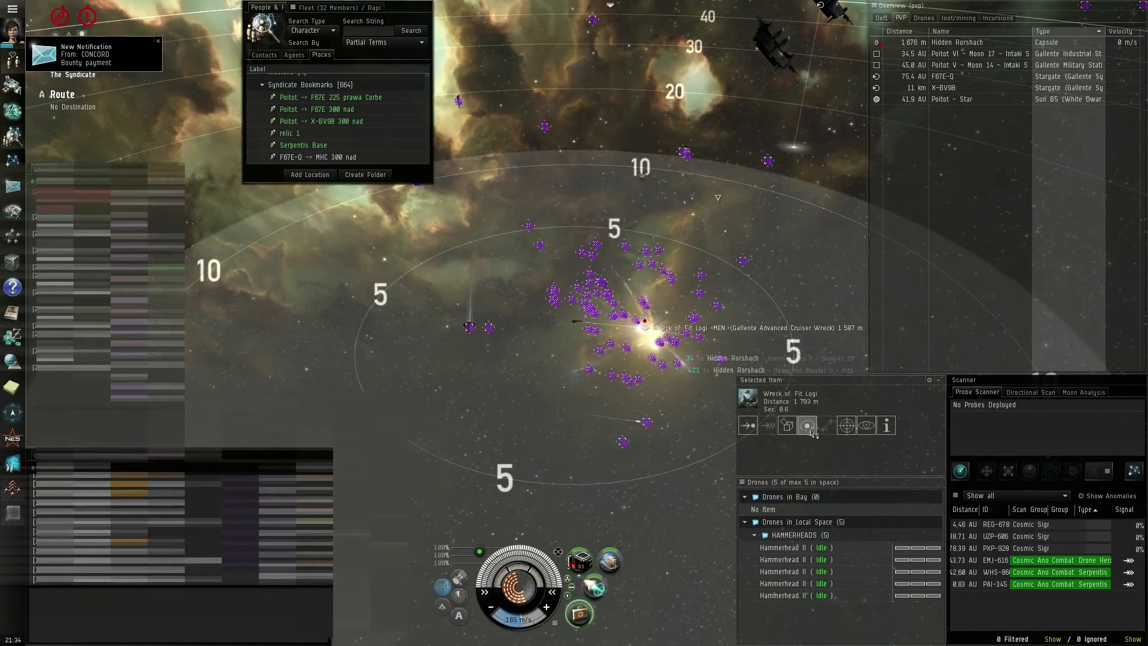
left_click(786, 426)
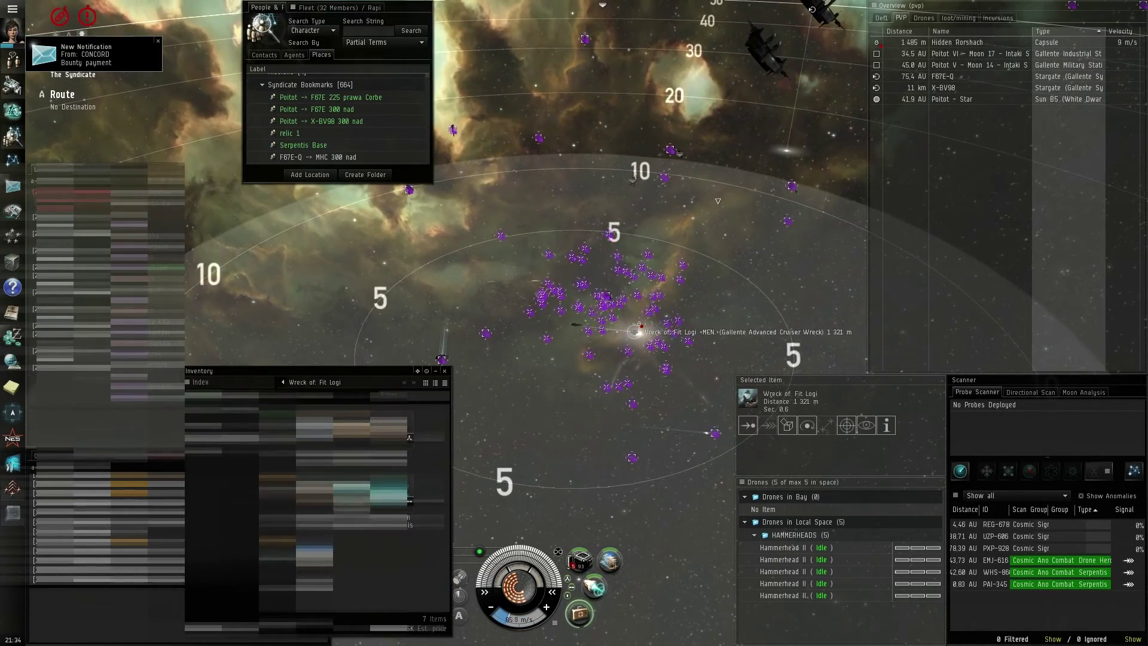